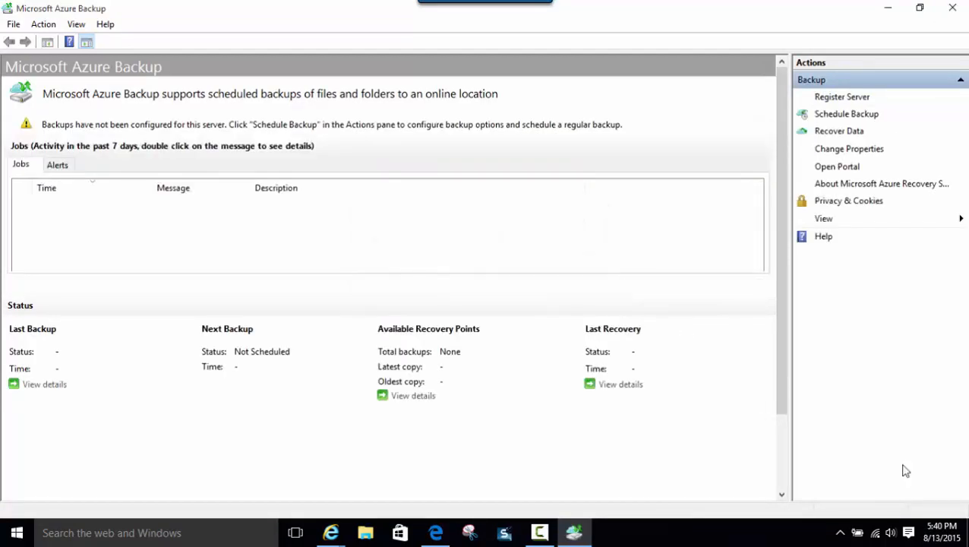
Start scheduling a backup and add the C:\Recovery folder as the item to back up.
{"action": "left_click", "coordinate": [851, 119]}
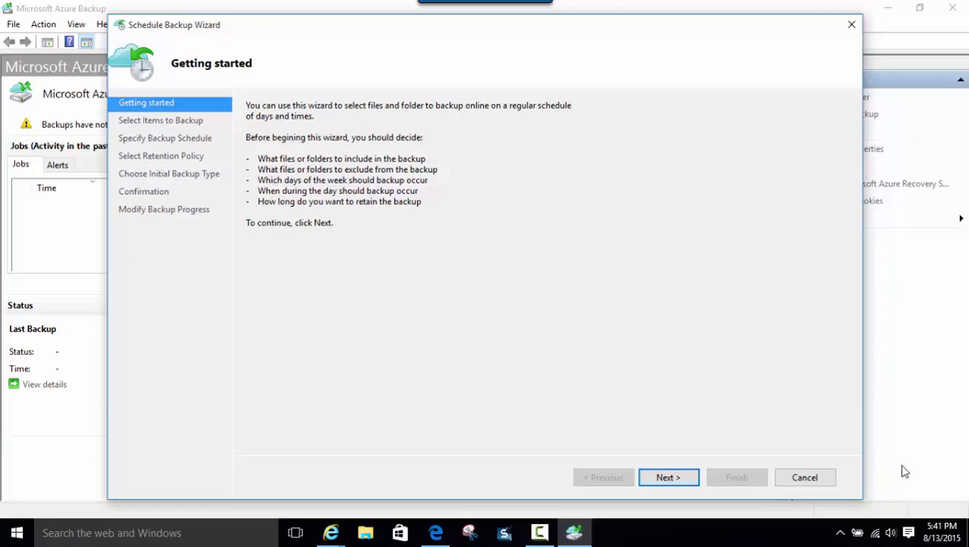
{"action": "left_click", "coordinate": [668, 477]}
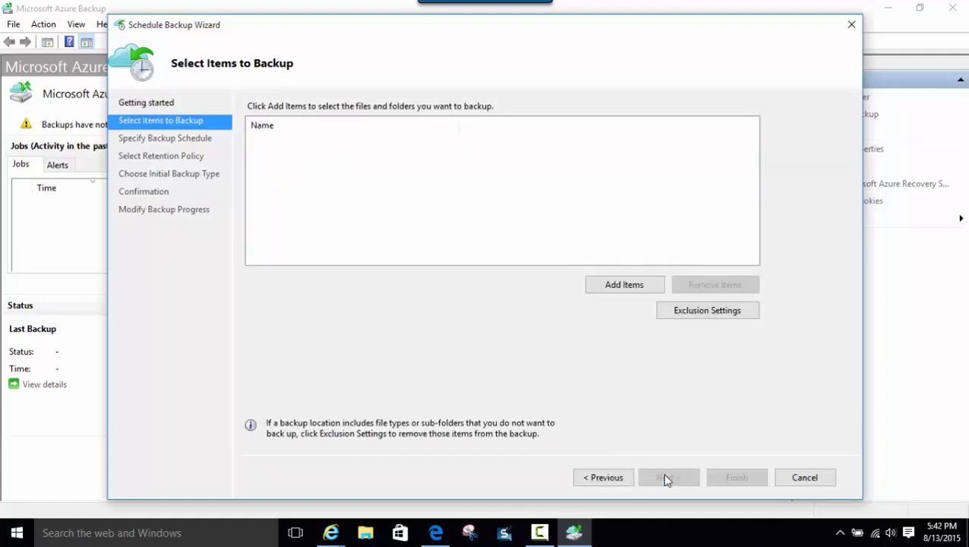
{"action": "left_click", "coordinate": [624, 284]}
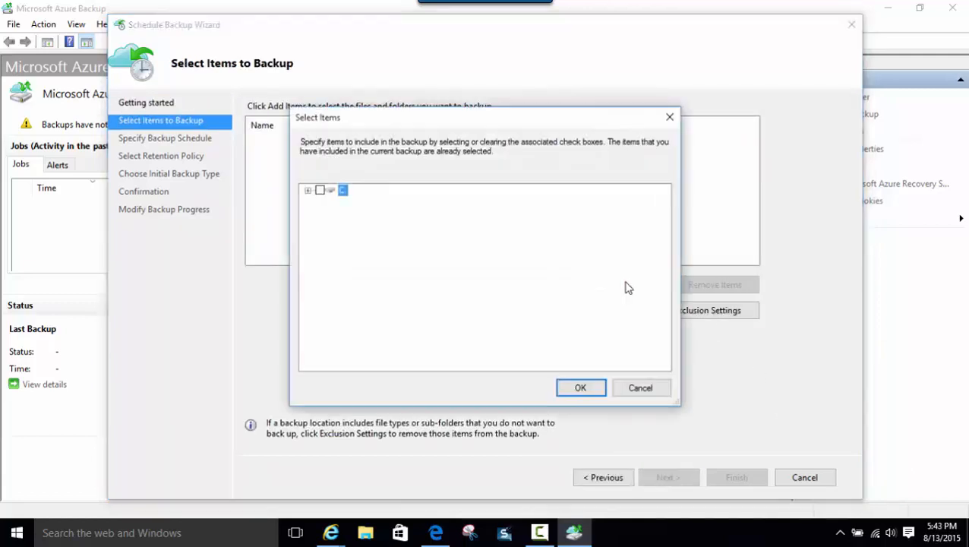
{"action": "left_click", "coordinate": [308, 190]}
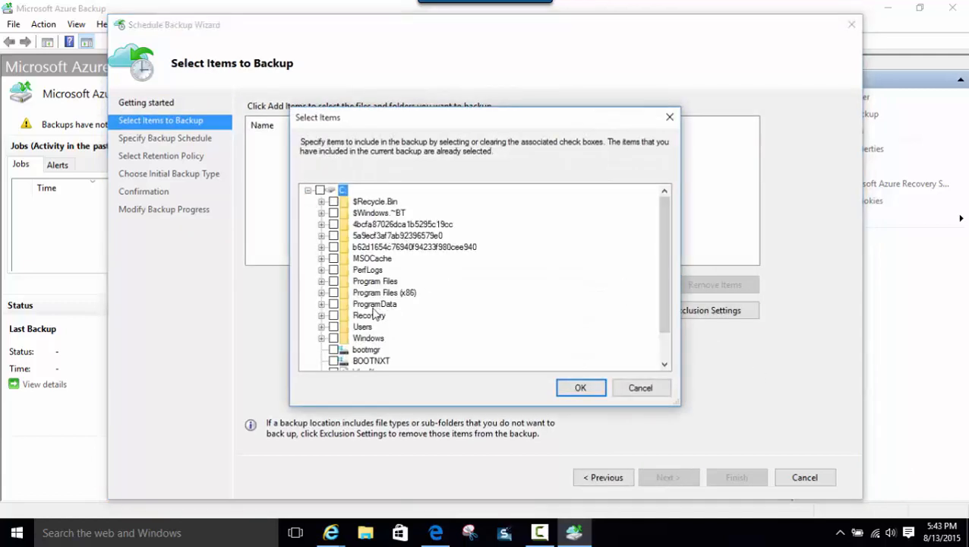
{"action": "left_click", "coordinate": [333, 315]}
{"action": "left_click", "coordinate": [580, 388]}
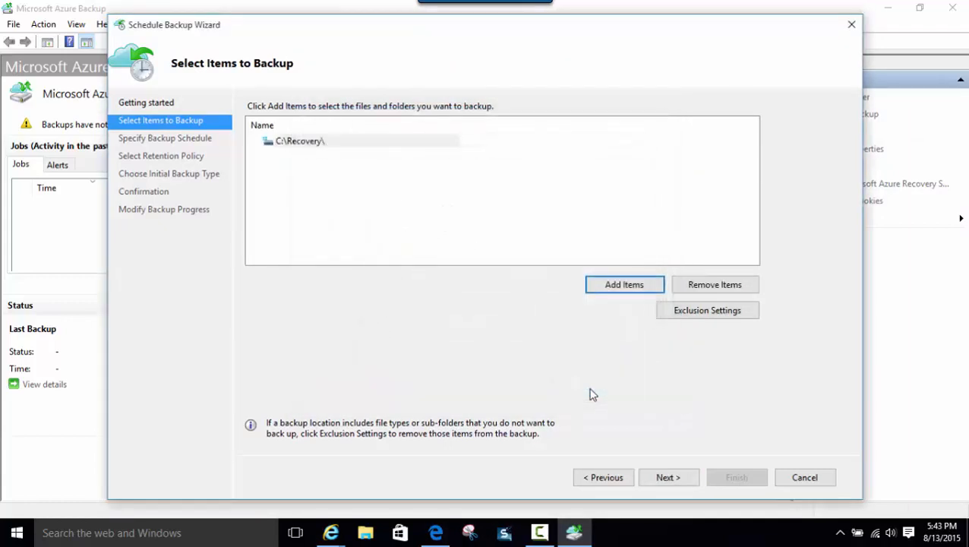
Save a daily 11:30 AM backup schedule with the default retention policies and the initial backup made automatically over the network.
{"action": "left_click", "coordinate": [675, 480]}
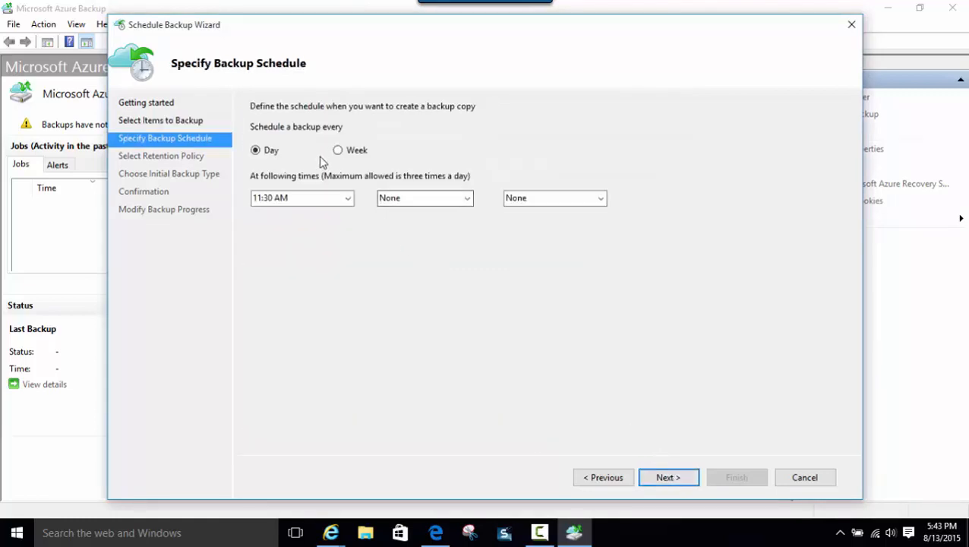
{"action": "left_click", "coordinate": [667, 479]}
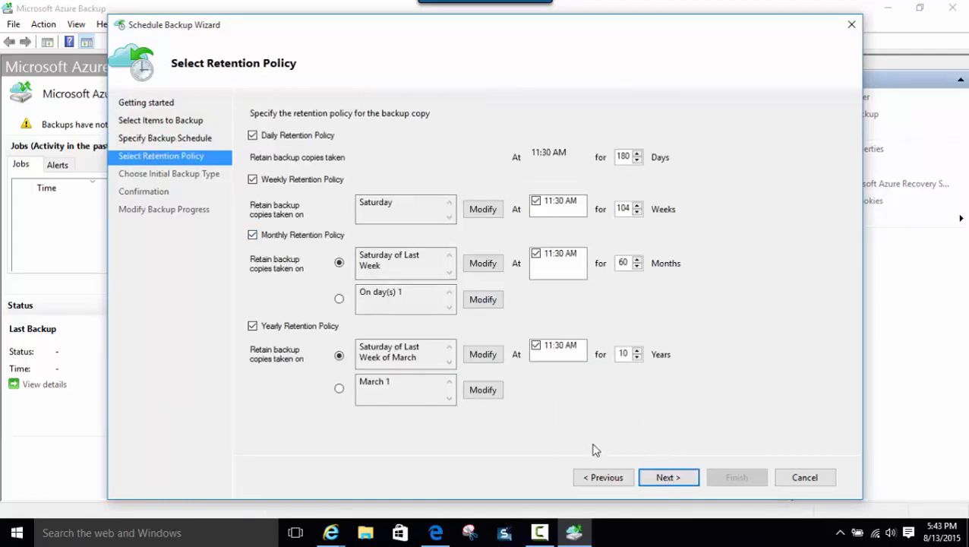
{"action": "left_click", "coordinate": [668, 478]}
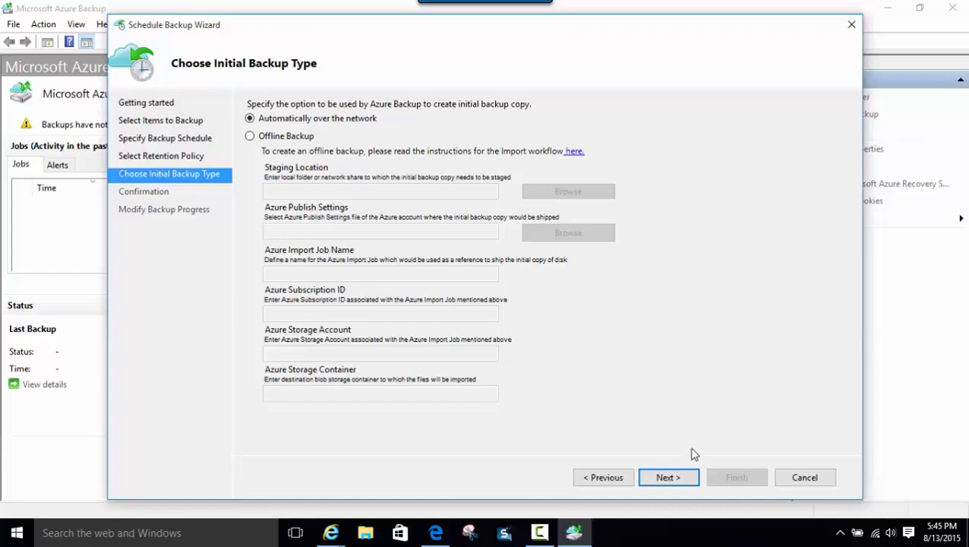
{"action": "left_click", "coordinate": [669, 478]}
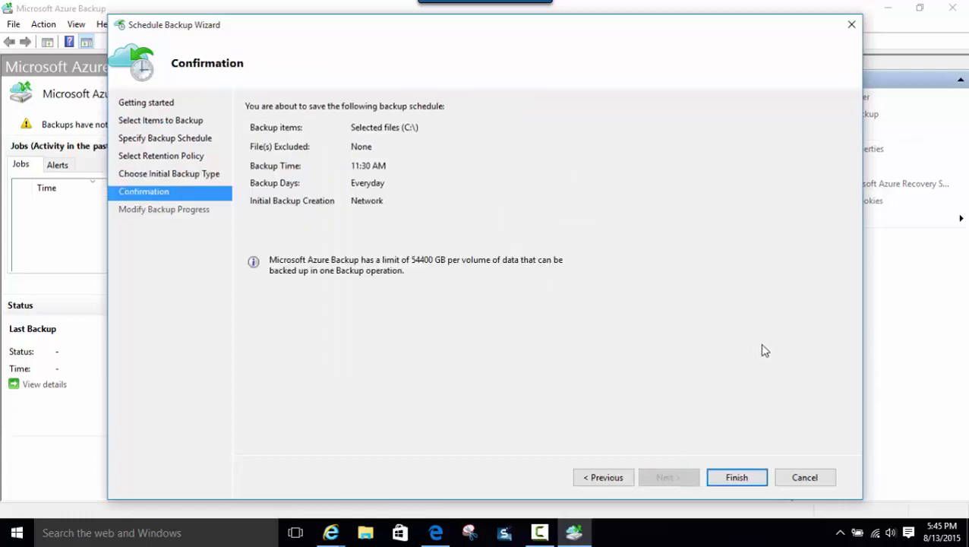
{"action": "left_click", "coordinate": [736, 478]}
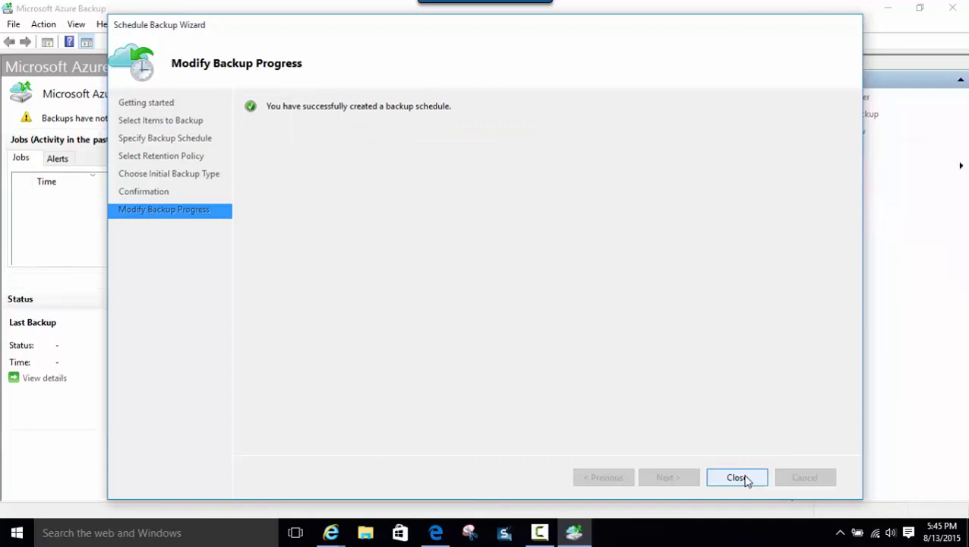
{"action": "left_click", "coordinate": [746, 478]}
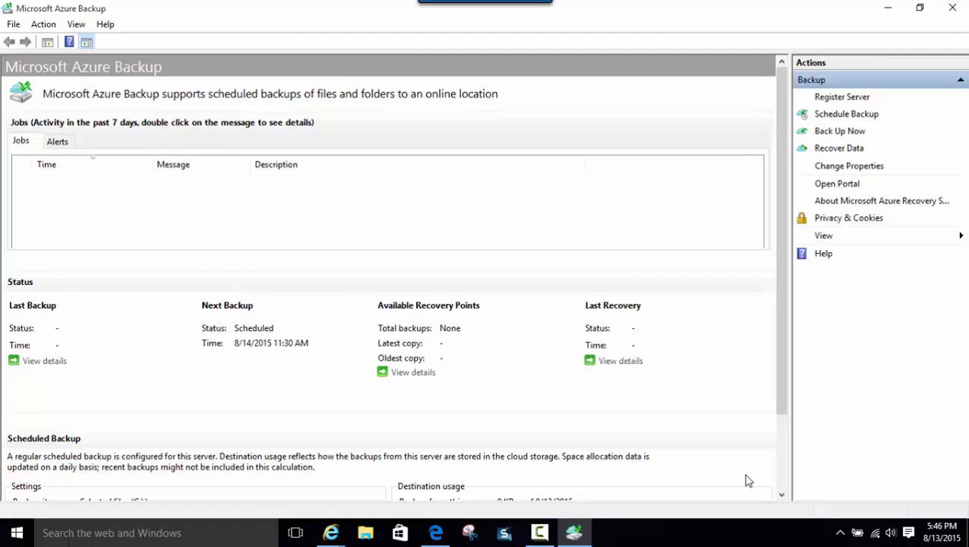
Run an immediate backup of C:\Recovery and check its entry in the jobs list.
{"action": "left_click", "coordinate": [853, 129]}
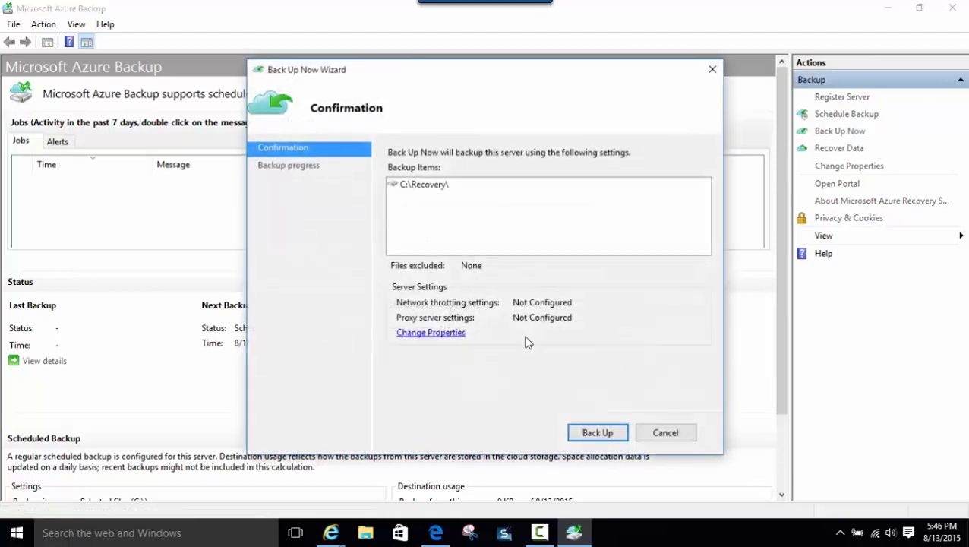
{"action": "left_click", "coordinate": [597, 433]}
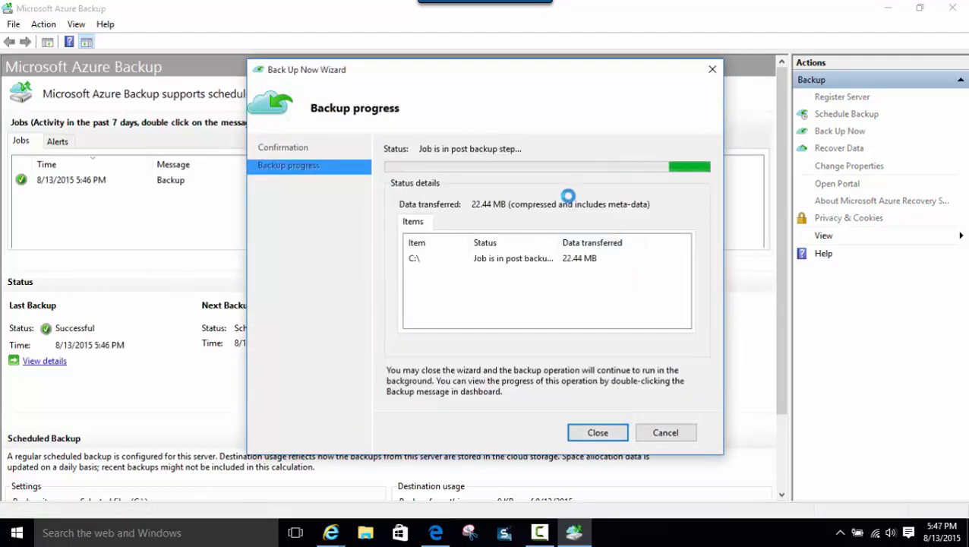
{"action": "left_click", "coordinate": [598, 432]}
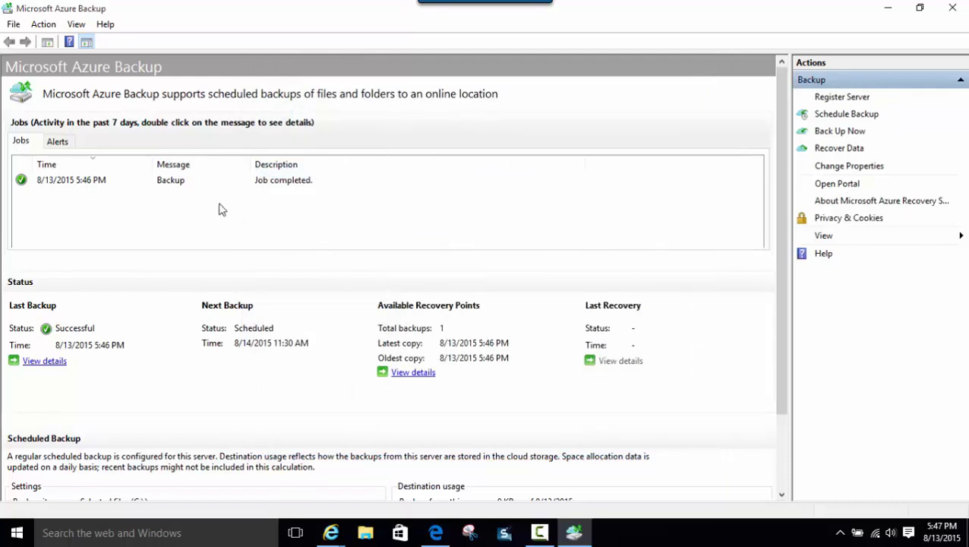
{"action": "left_click", "coordinate": [195, 182]}
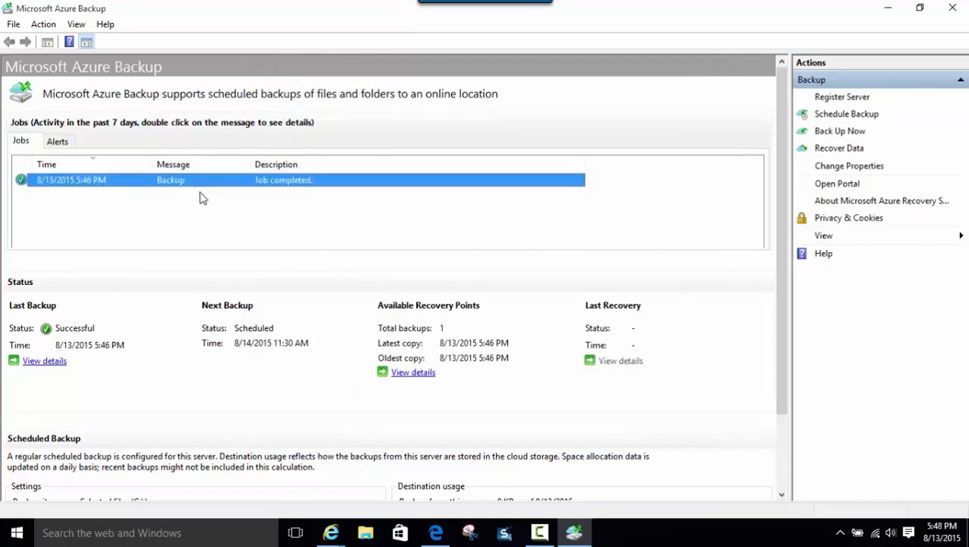
{"action": "left_click", "coordinate": [199, 193]}
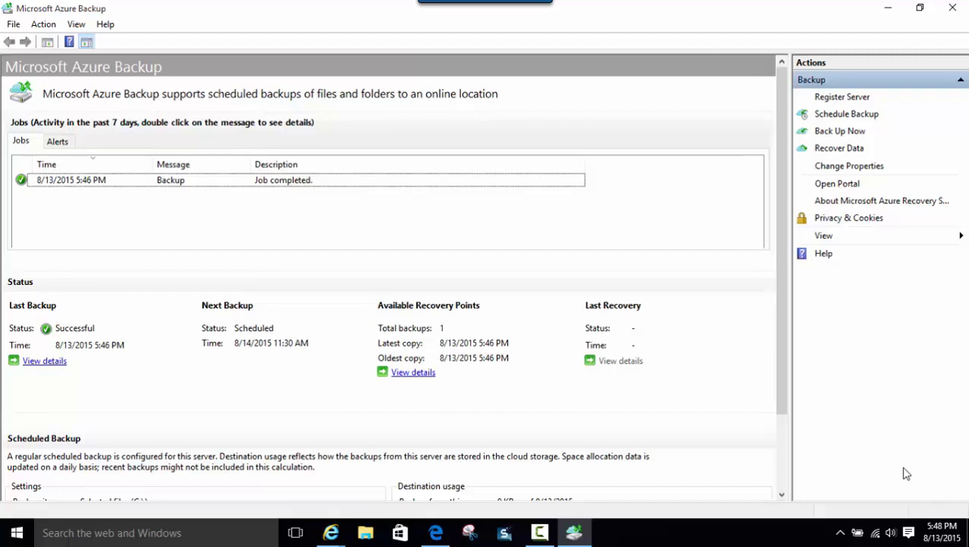
Start a data recovery for this server in browse mode, using the C:\ volume backup of 8/13/2015 5:46 PM.
{"action": "left_click", "coordinate": [851, 147]}
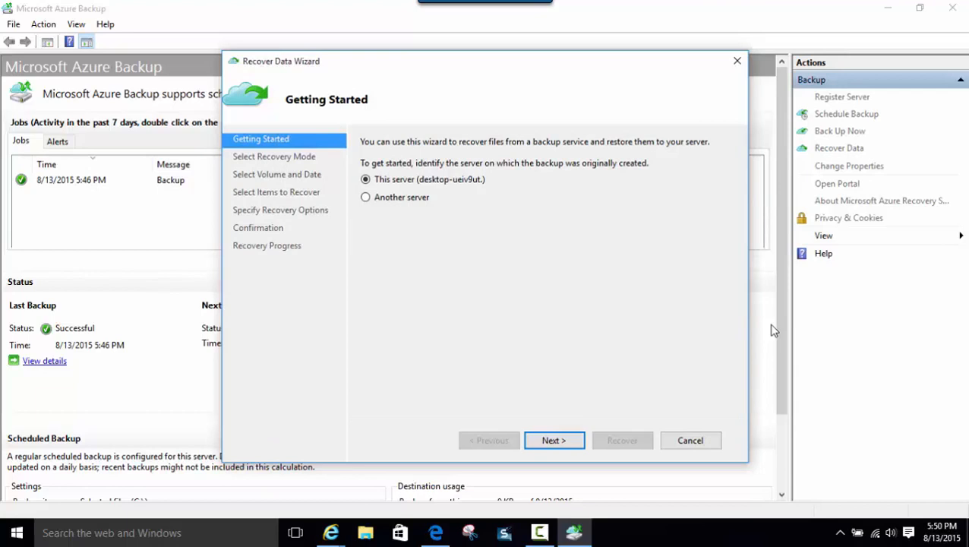
{"action": "left_click", "coordinate": [548, 447]}
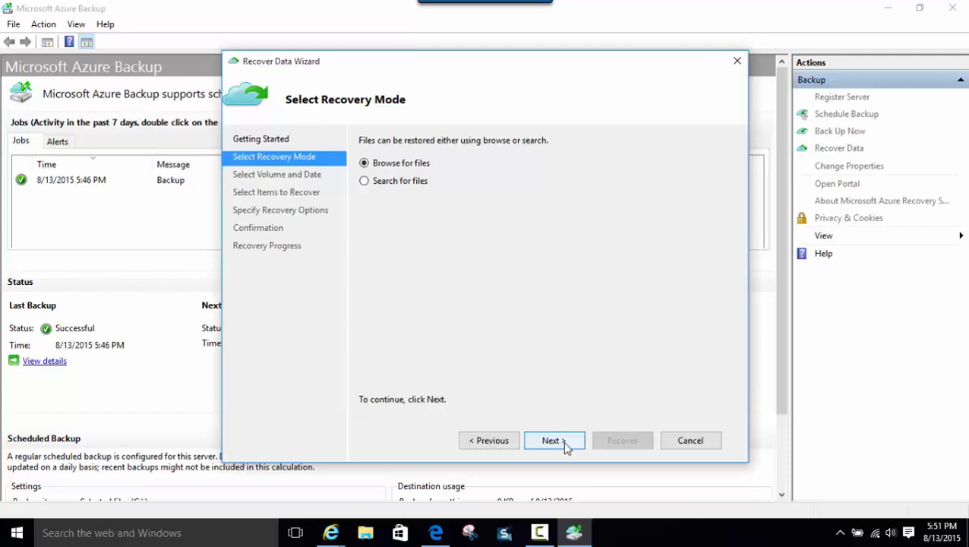
{"action": "left_click", "coordinate": [561, 440]}
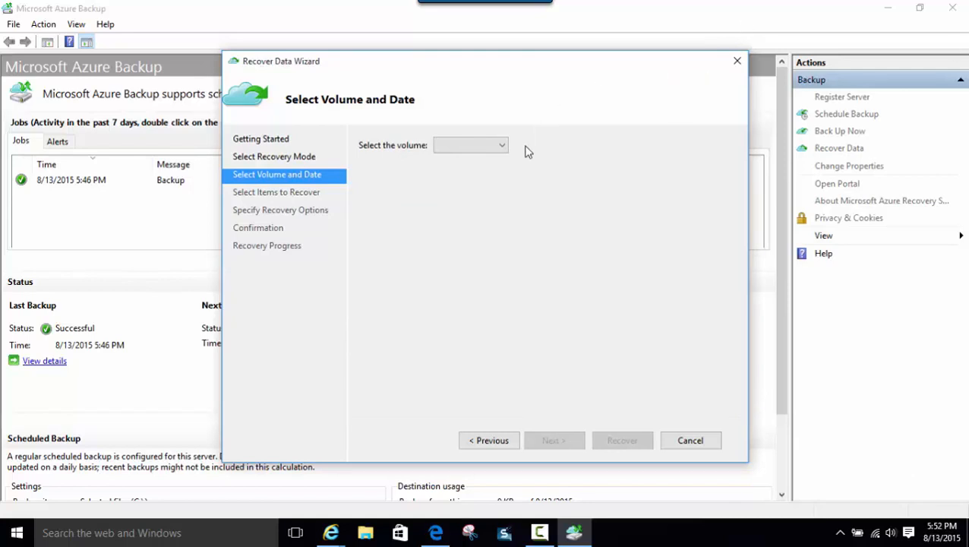
{"action": "left_click", "coordinate": [505, 148]}
{"action": "left_click", "coordinate": [486, 160]}
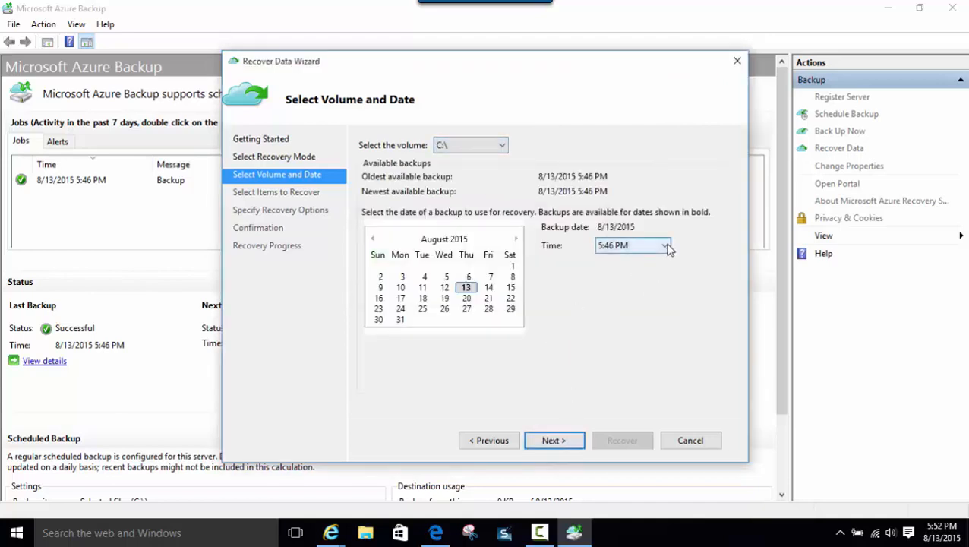
{"action": "left_click", "coordinate": [558, 441]}
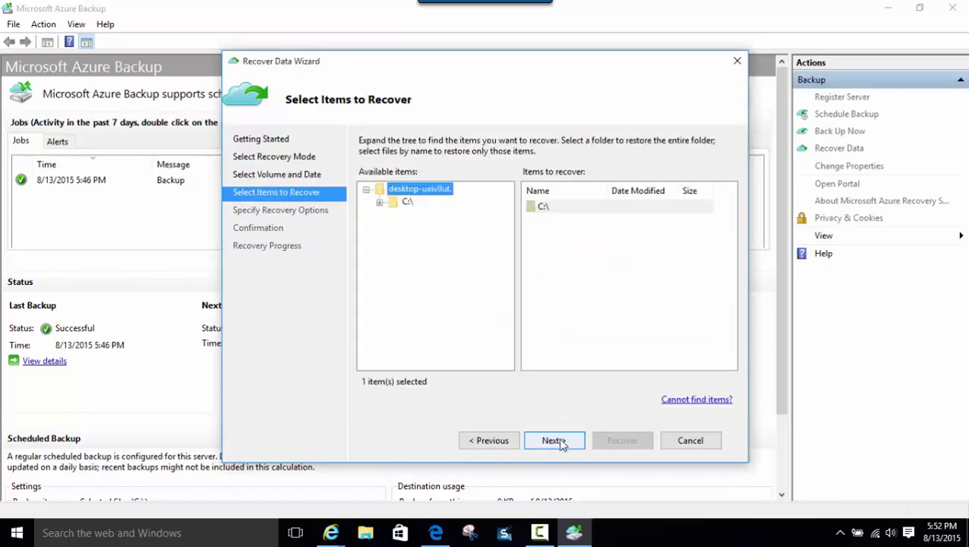
Recover the C:\ items to the original location, creating copies of existing items and restoring ACL permissions, and check the recovery job.
{"action": "key", "text": "Down"}
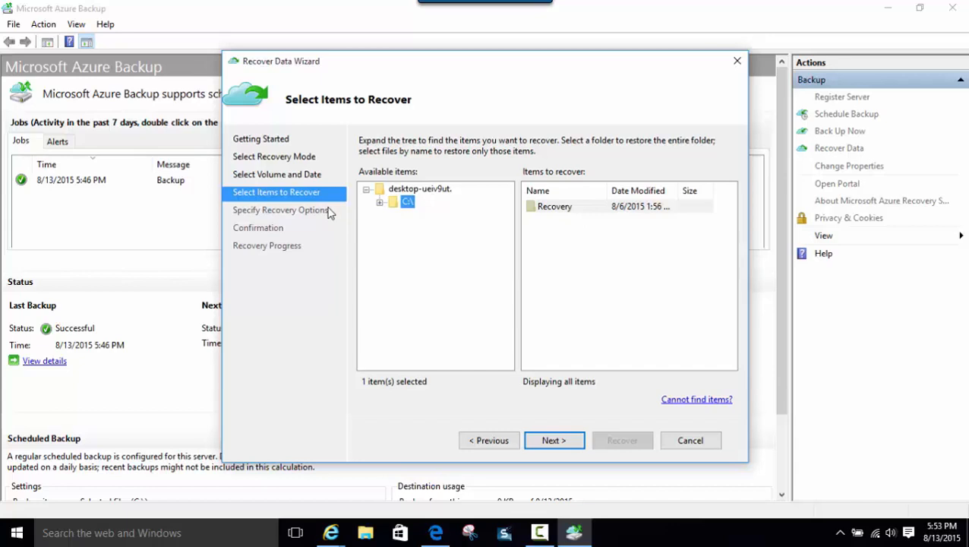
{"action": "left_click", "coordinate": [379, 202]}
{"action": "left_click", "coordinate": [560, 443]}
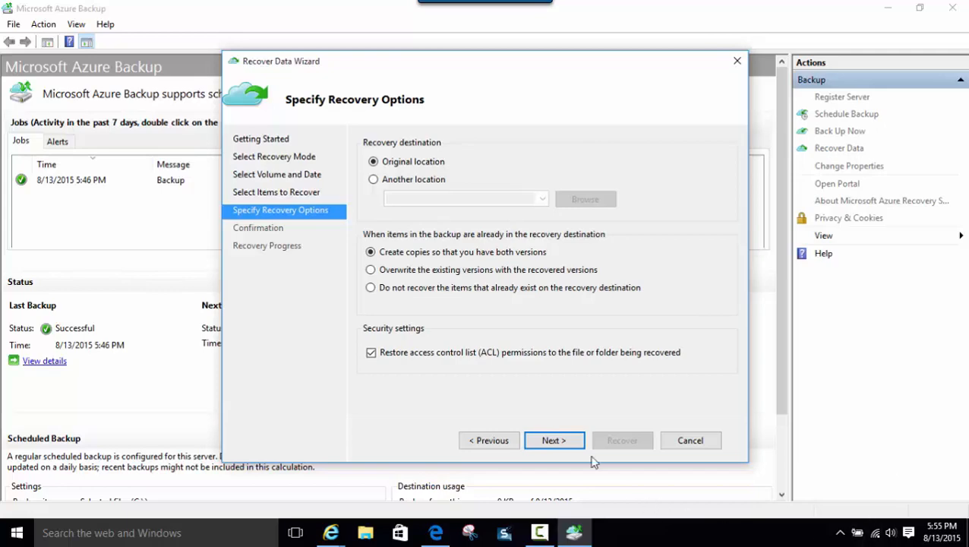
{"action": "left_click", "coordinate": [554, 440]}
{"action": "left_click", "coordinate": [621, 441]}
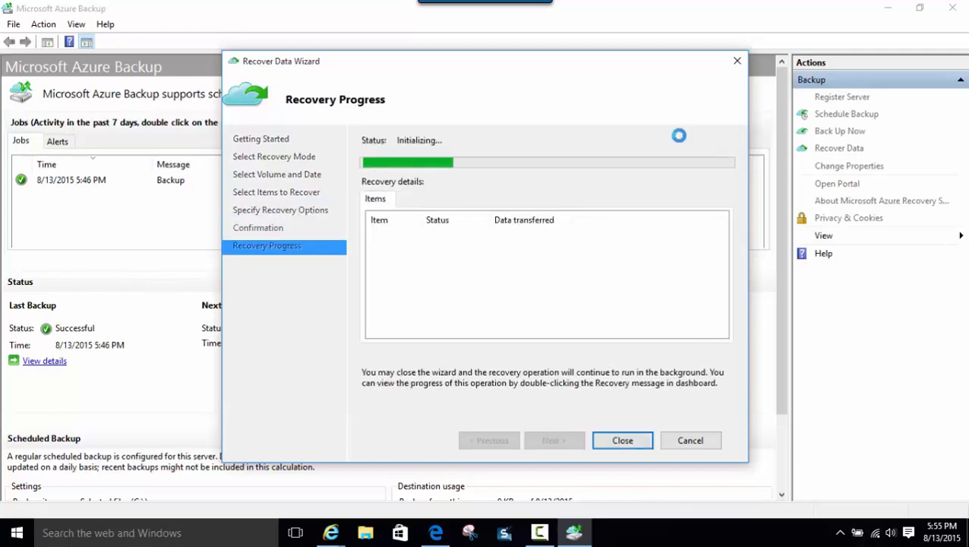
{"action": "left_click", "coordinate": [621, 440]}
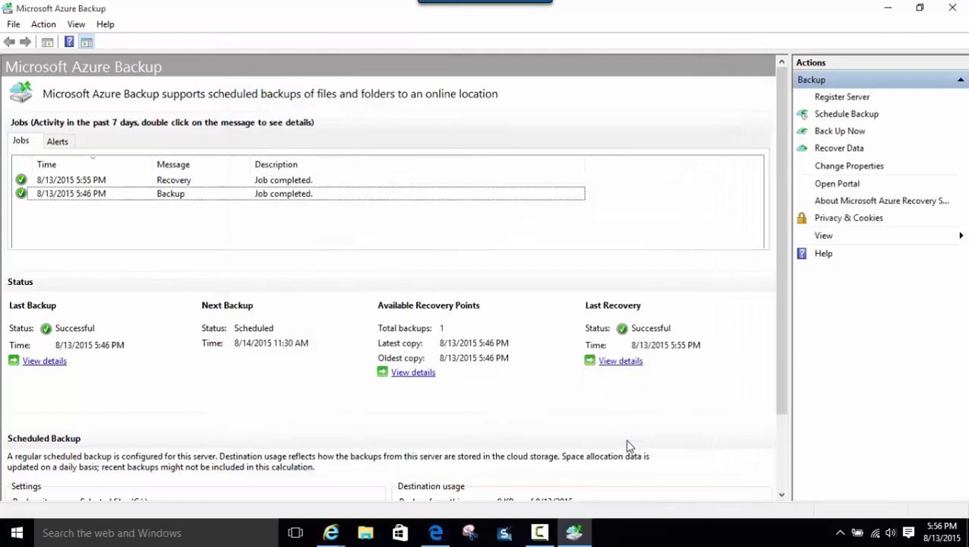
{"action": "left_click", "coordinate": [304, 182]}
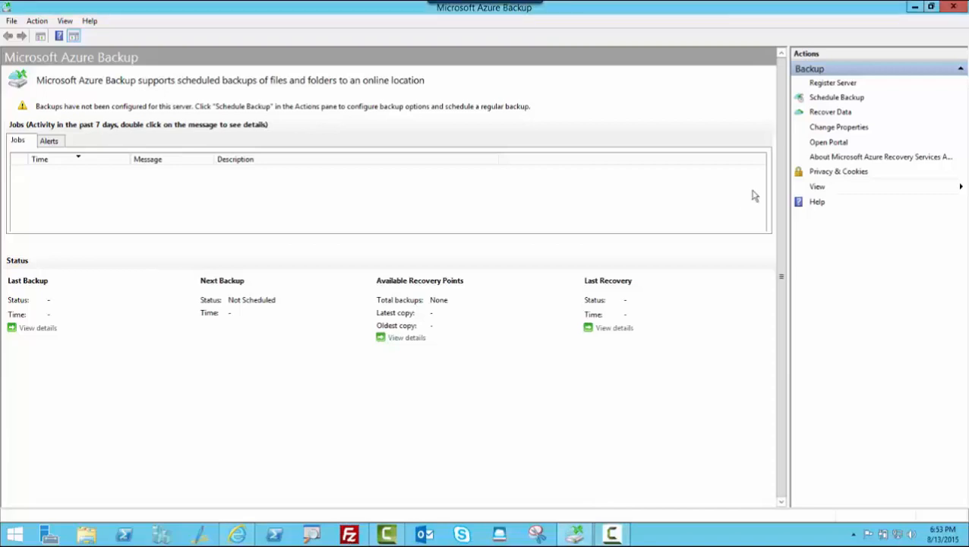
On the second server, start recovering data backed up from another server and choose desktop-ueiv9ut as the backup server.
{"action": "left_click", "coordinate": [828, 112]}
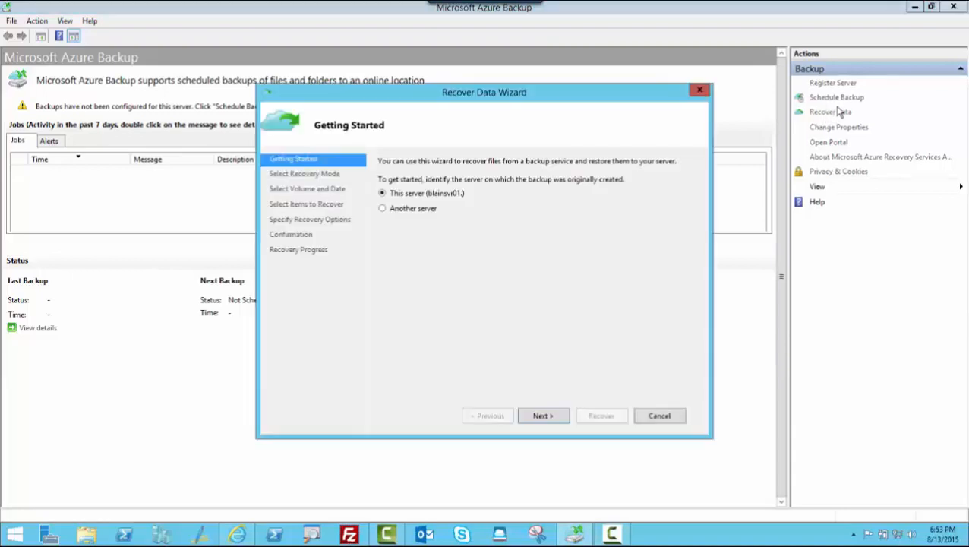
{"action": "left_click", "coordinate": [420, 210]}
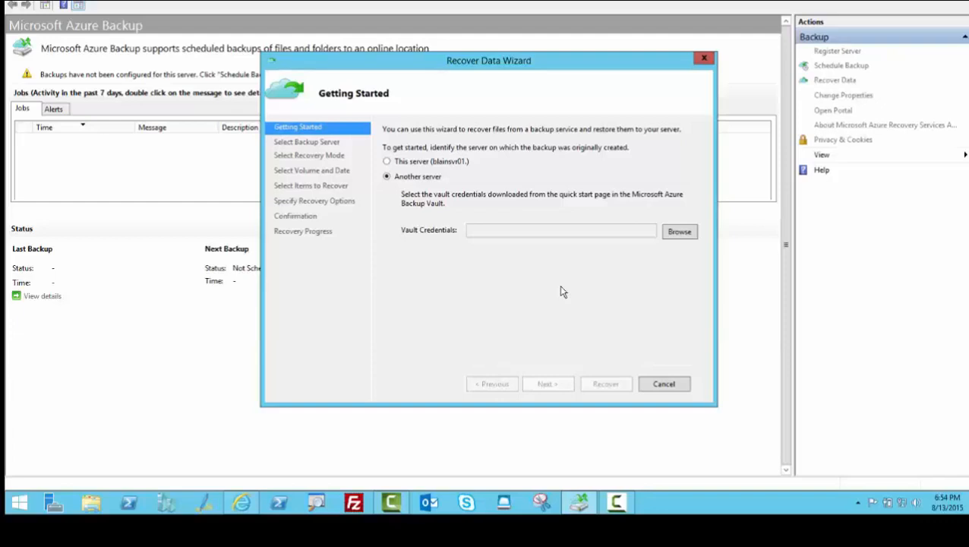
{"action": "left_click", "coordinate": [548, 385]}
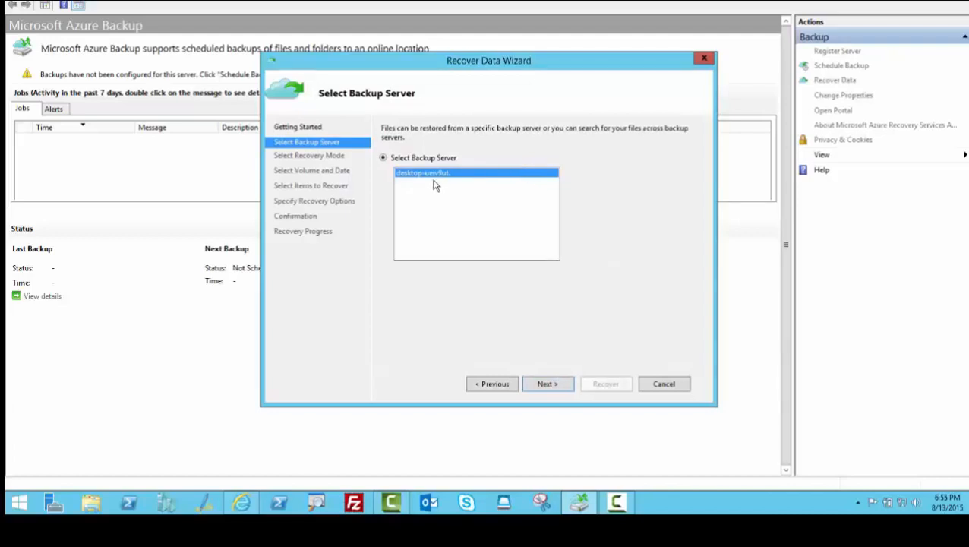
{"action": "key", "text": "Return"}
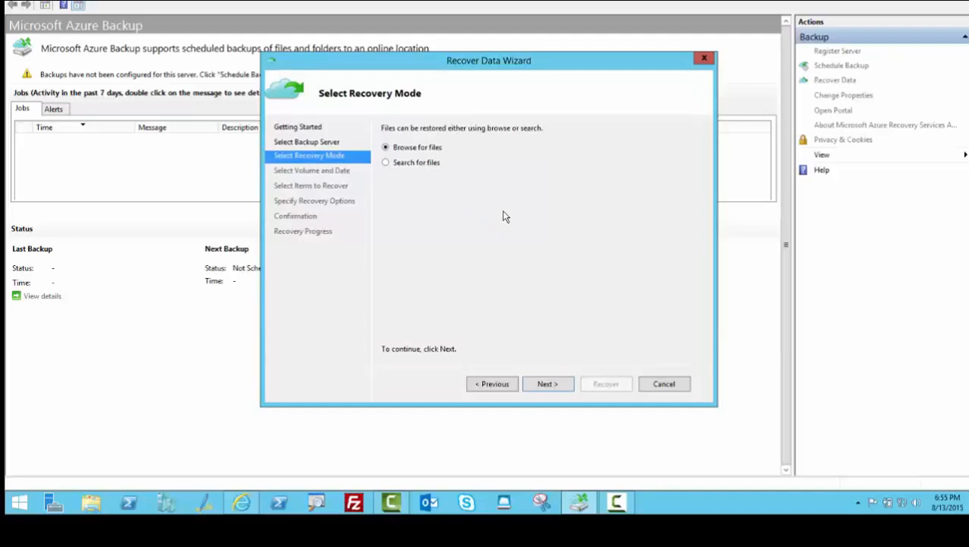
Set the recovery mode to searching for files and use the C:\ volume backup of 8/13/2015 5:46 PM.
{"action": "left_click", "coordinate": [385, 162]}
{"action": "left_click", "coordinate": [553, 384]}
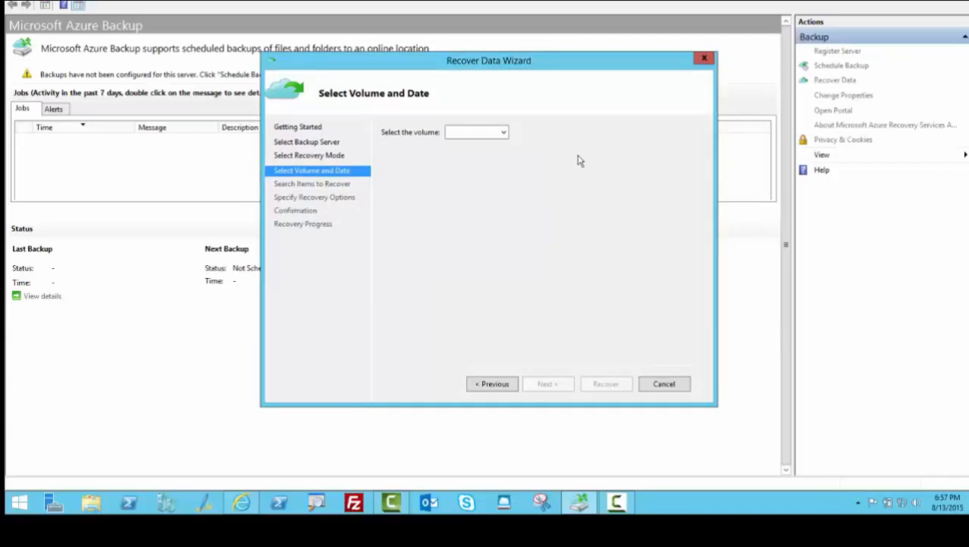
{"action": "left_click", "coordinate": [478, 133]}
{"action": "left_click", "coordinate": [467, 143]}
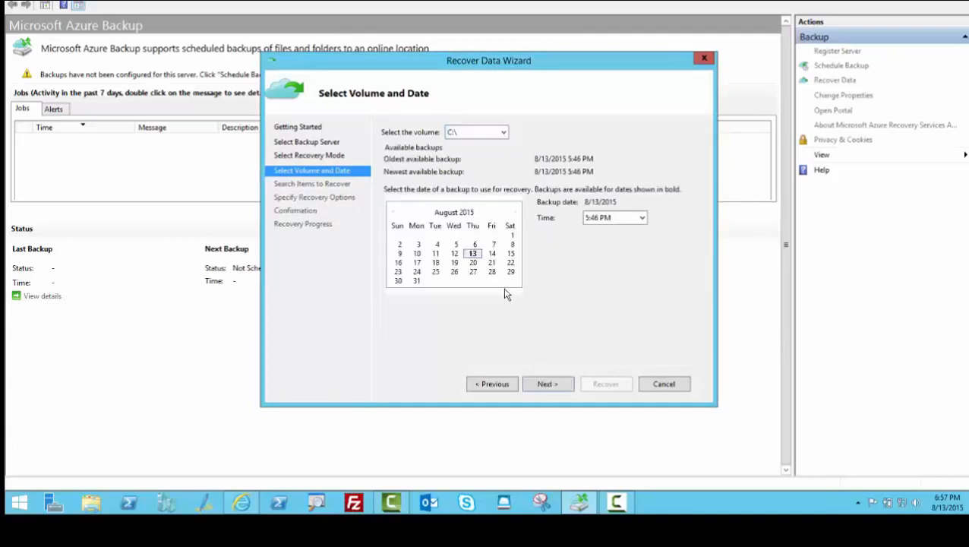
{"action": "key", "text": "Return"}
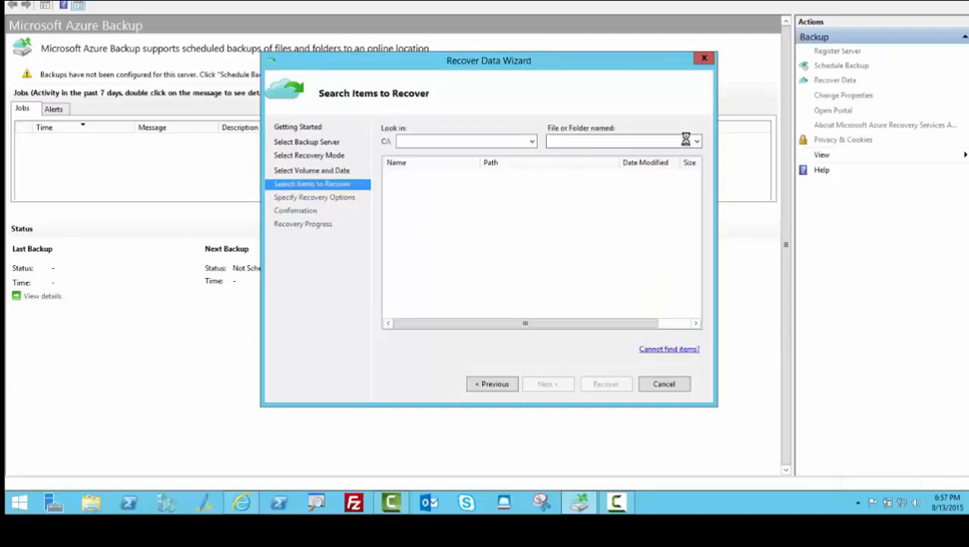
Select the Recovery folder and keep recovery to the Recovery Service Backup Vault Files folder, creating copies and restoring ACL permissions.
{"action": "left_click", "coordinate": [457, 176]}
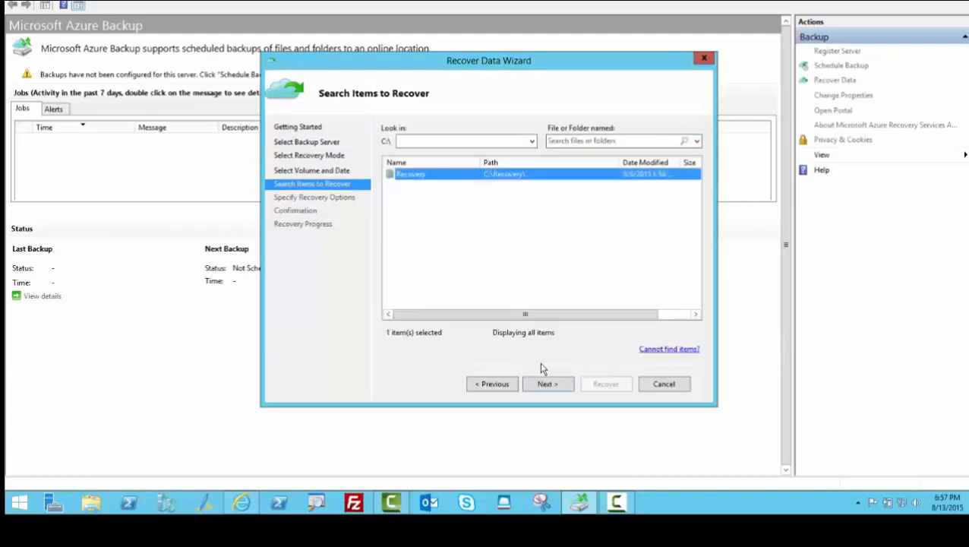
{"action": "left_click", "coordinate": [547, 386]}
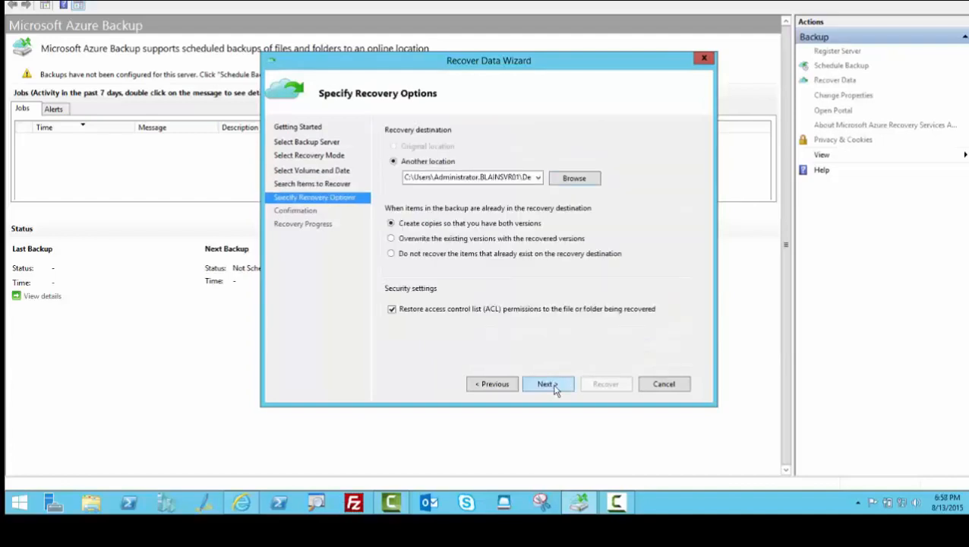
{"action": "left_click", "coordinate": [554, 386]}
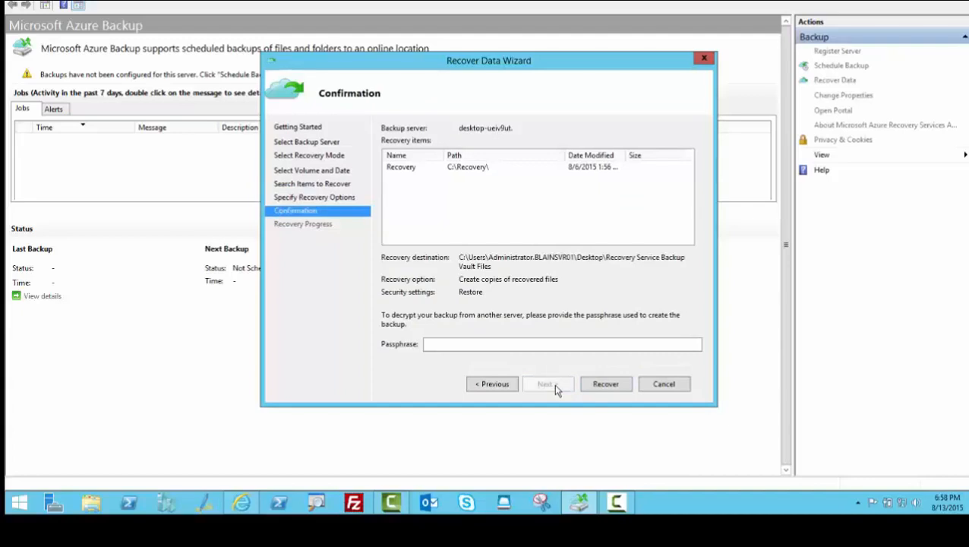
Paste the backup passphrase, start recovering the folder and close the wizard.
{"action": "right_click", "coordinate": [495, 344]}
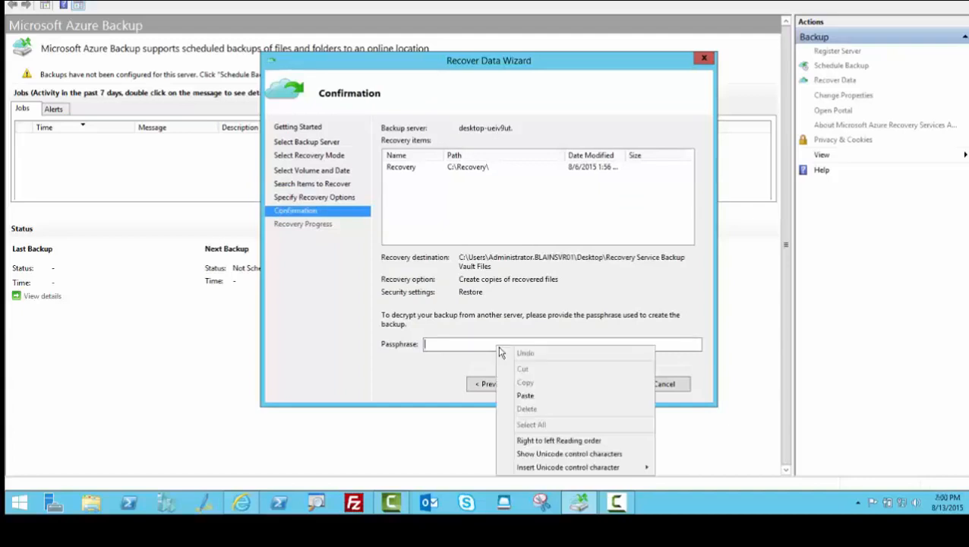
{"action": "left_click", "coordinate": [528, 396]}
{"action": "left_click", "coordinate": [607, 385]}
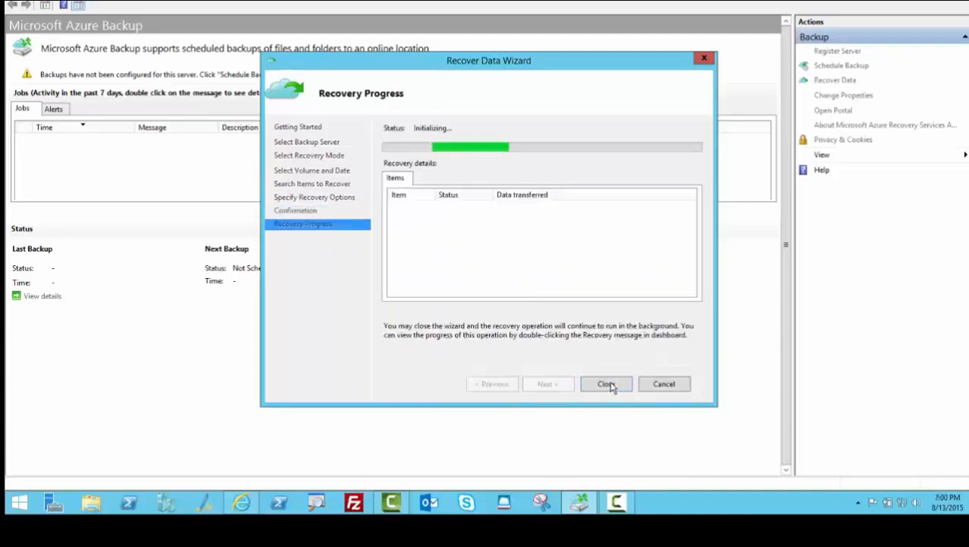
{"action": "left_click", "coordinate": [607, 384]}
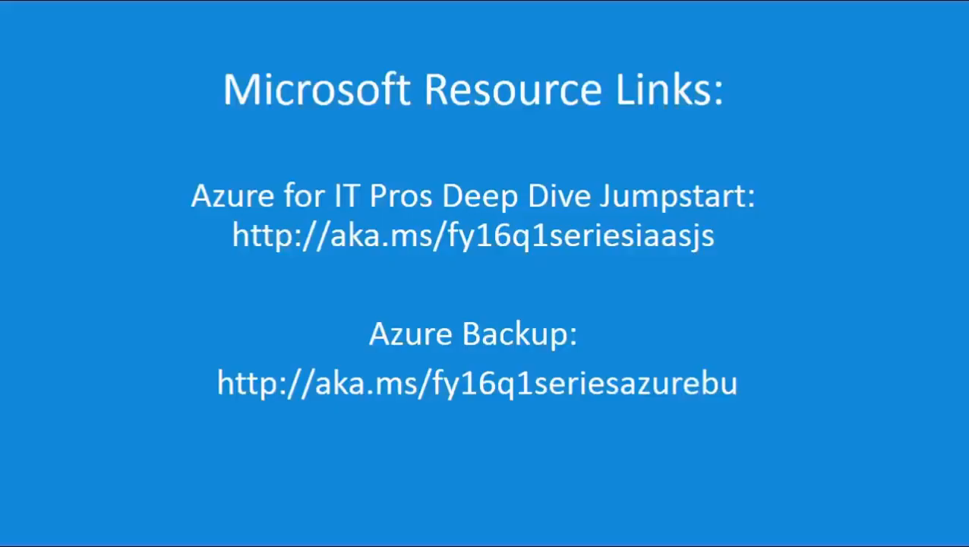